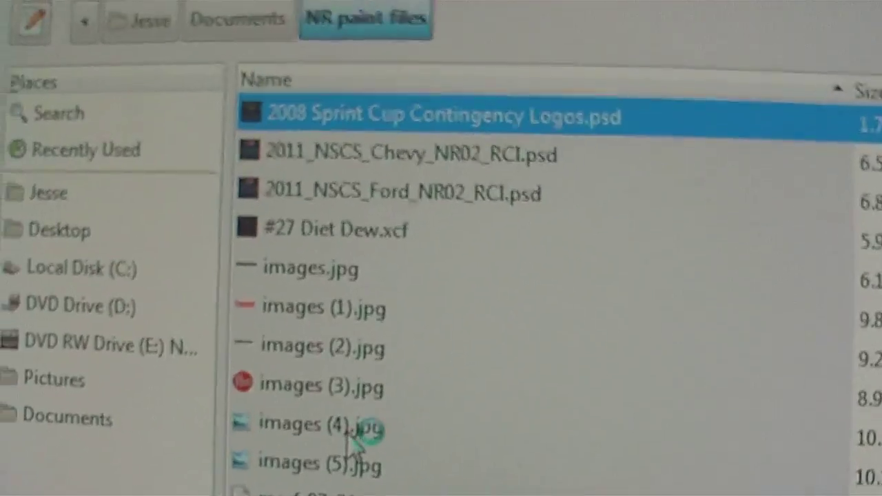
Step: Pick images (4).jpg, the KFC logo, from the paint files folder in GIMP
left_click(345, 324)
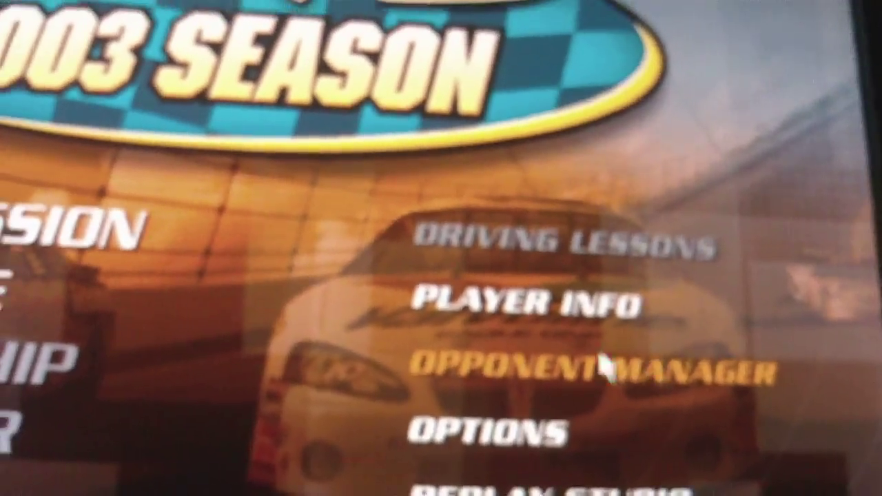
Step: Start a new opponent driver from the Opponent Manager
left_click(605, 365)
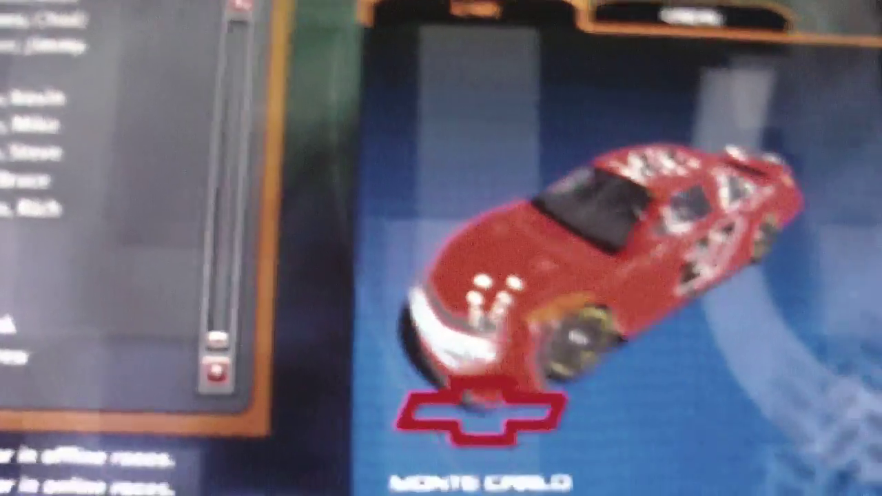
key("Return")
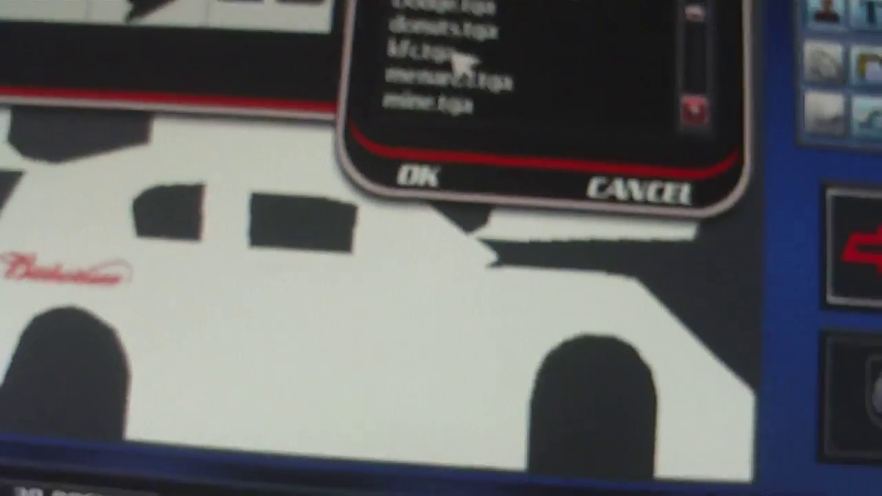
Step: Place the imported KFC Colonel logo on the template's lower panel
left_click(424, 55)
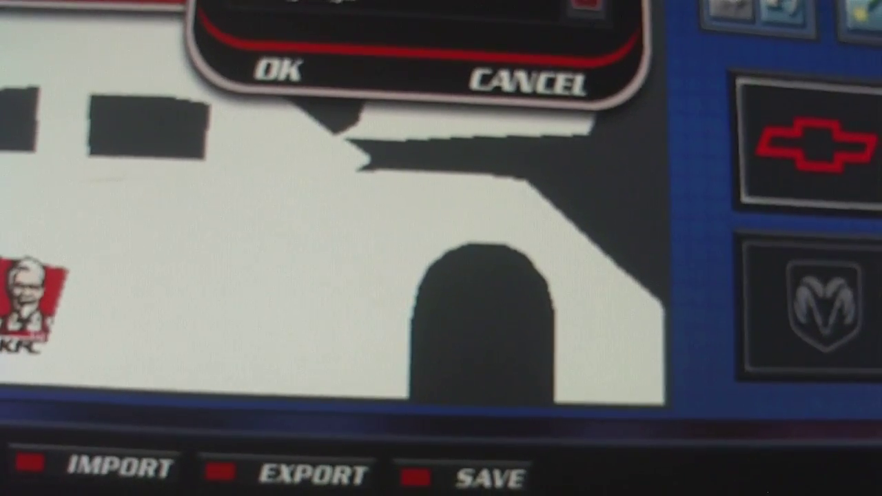
Step: Confirm the Budweiser logo import onto the white car template
left_click(292, 76)
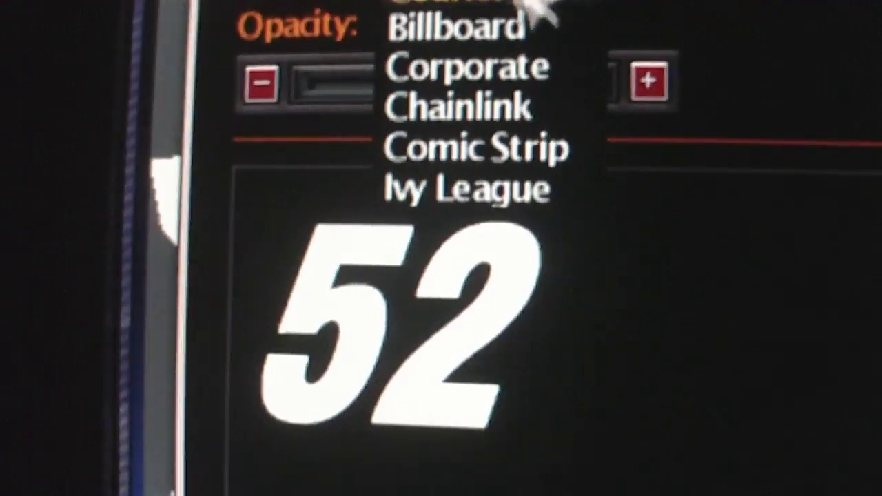
Step: Try a bold upright font and Comic Strip on the 52, settling on Ivy League
left_click(441, 15)
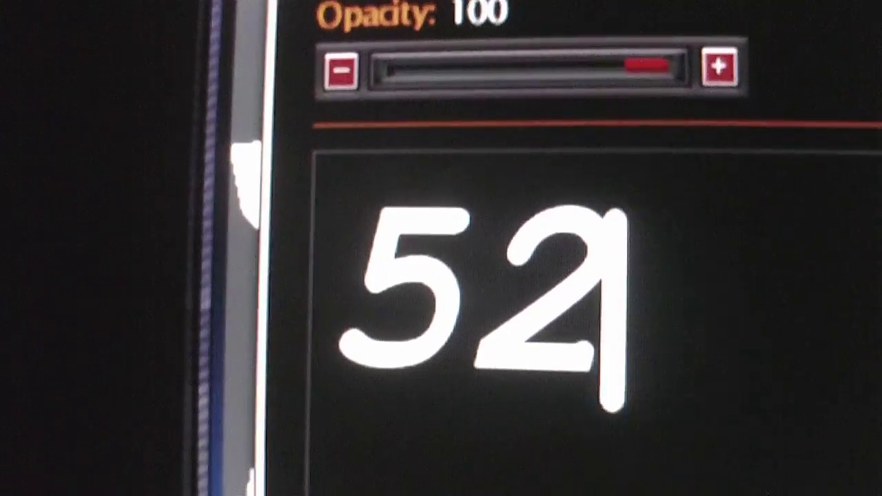
left_click(511, 3)
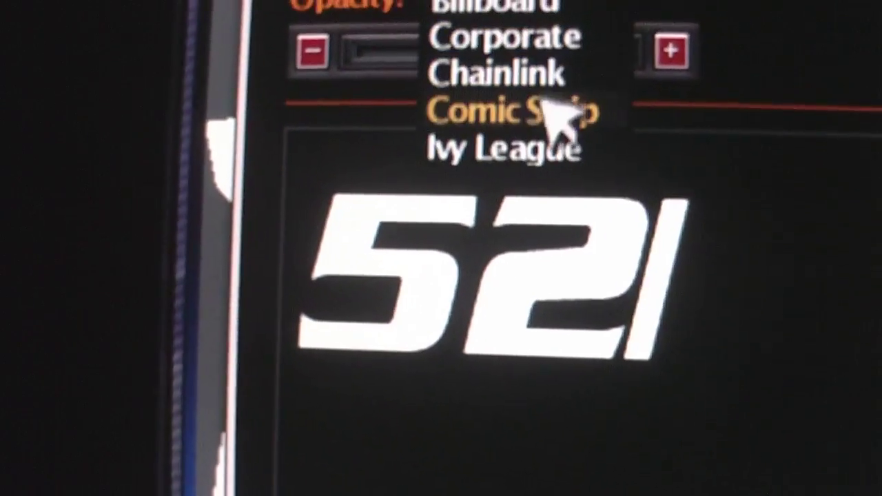
left_click(558, 108)
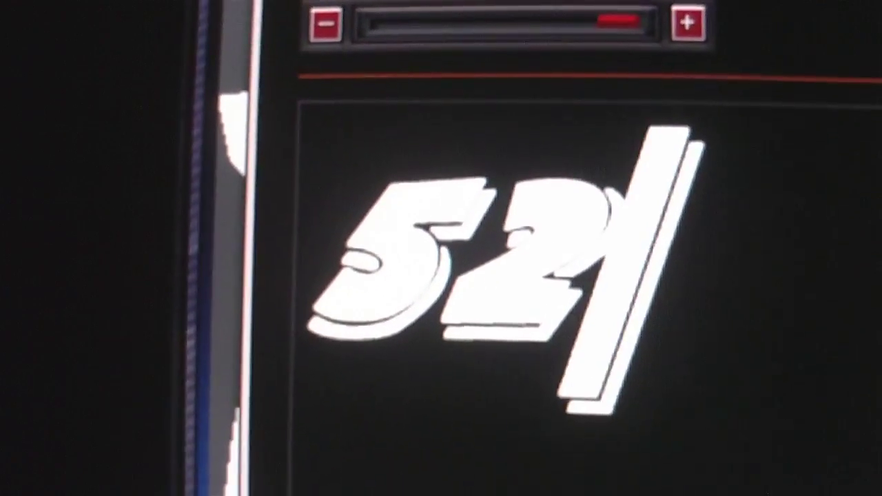
left_click(551, 142)
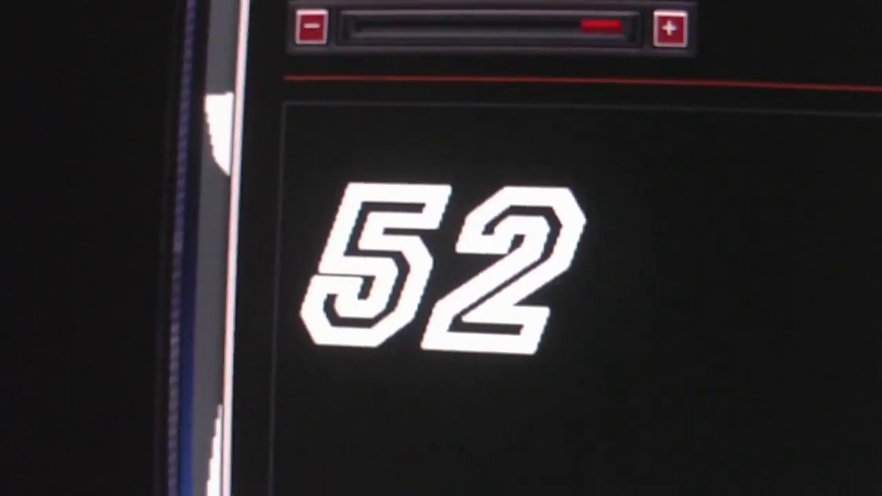